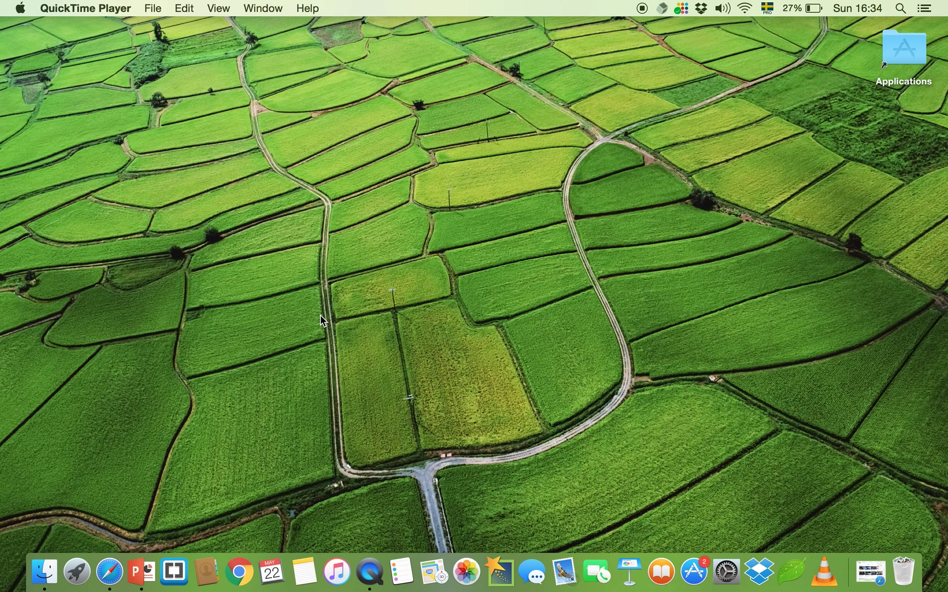
Bring Safari back full screen and open YouTube's account settings Overview from the avatar menu
{"action": "left_click", "coordinate": [111, 572]}
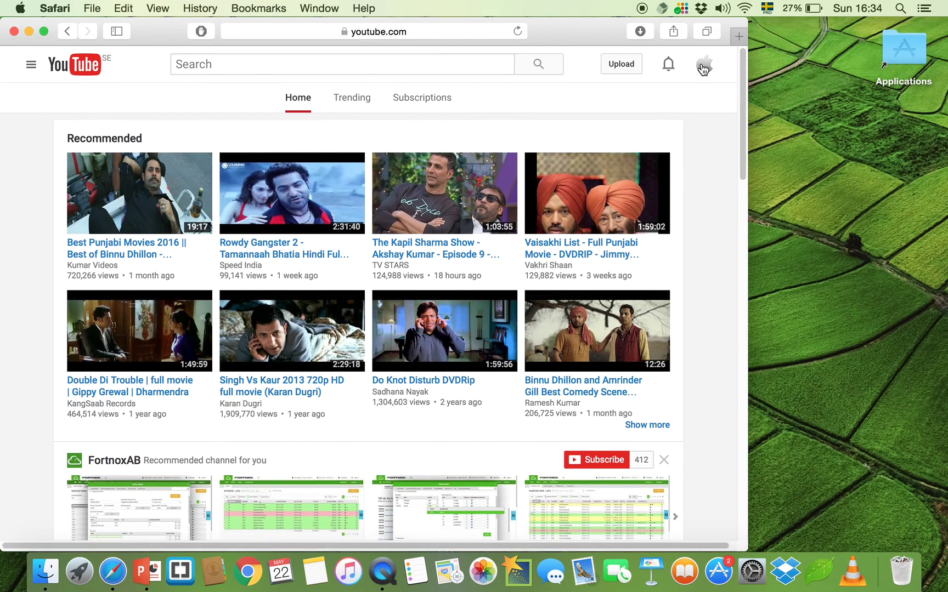
{"action": "left_click", "coordinate": [703, 69]}
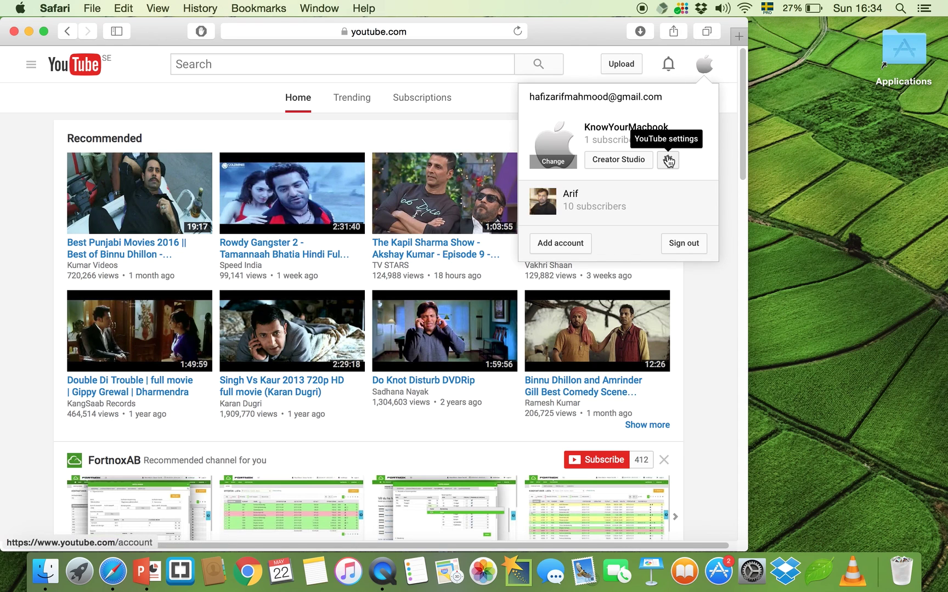
{"action": "left_click", "coordinate": [48, 33]}
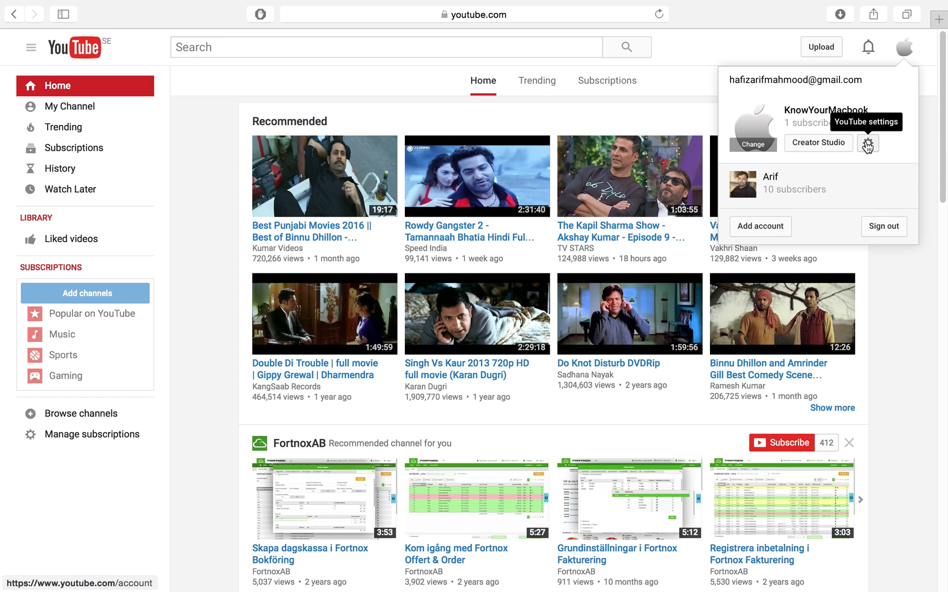
{"action": "left_click", "coordinate": [867, 143]}
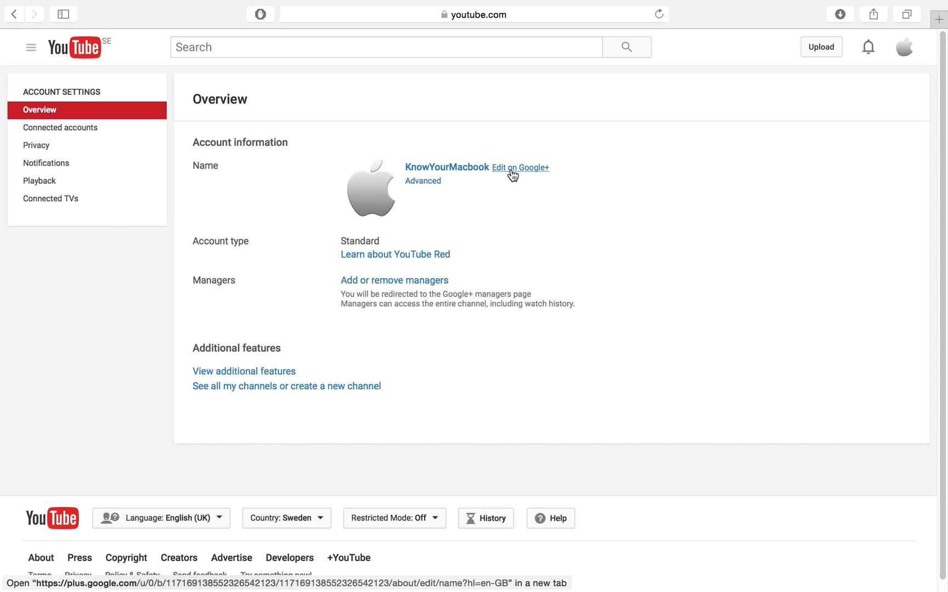
Open the KnowYourMacbook Google+ page settings and show its Managers list
{"action": "left_click", "coordinate": [512, 175]}
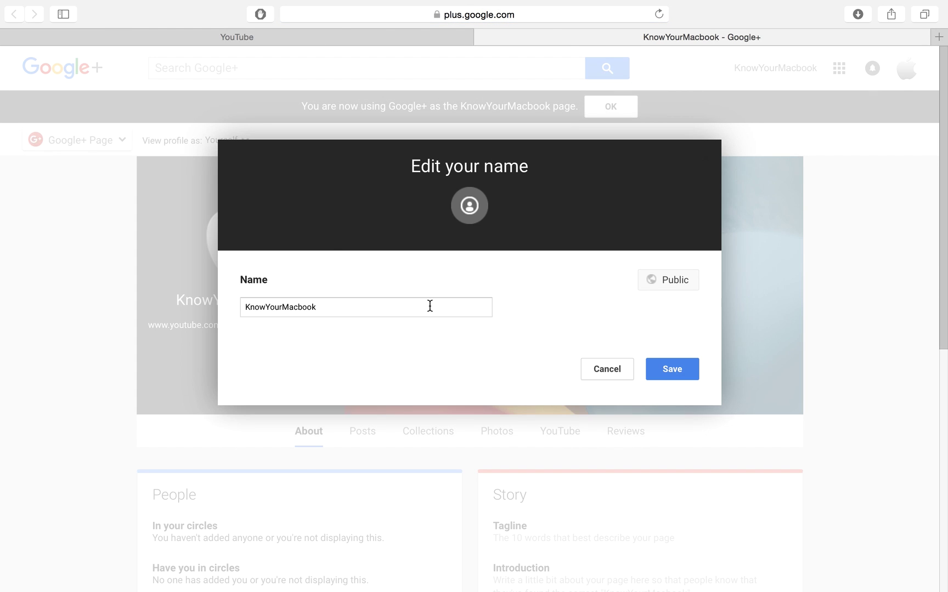
{"action": "left_click", "coordinate": [607, 368]}
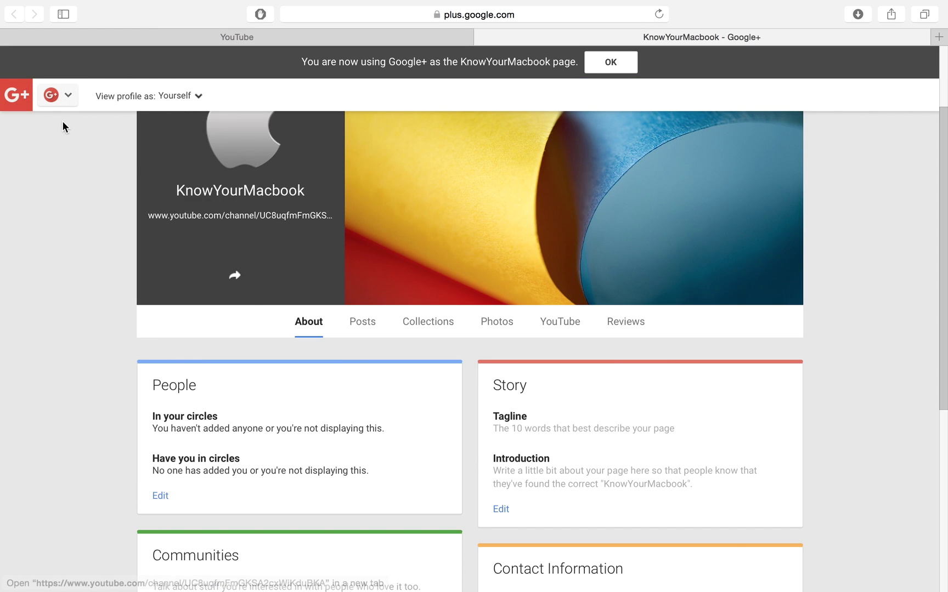
{"action": "mouse_move", "coordinate": [76, 140]}
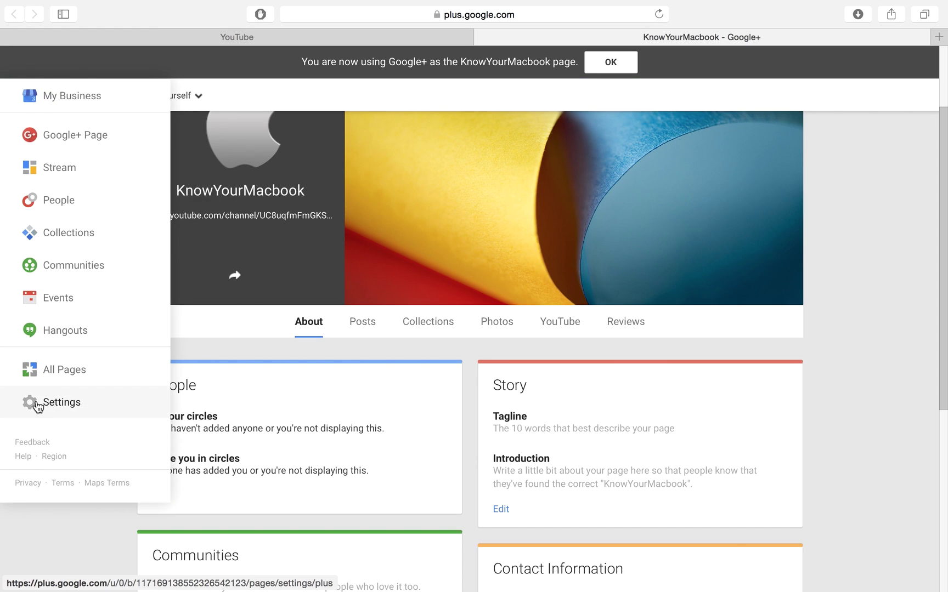
{"action": "left_click", "coordinate": [36, 405]}
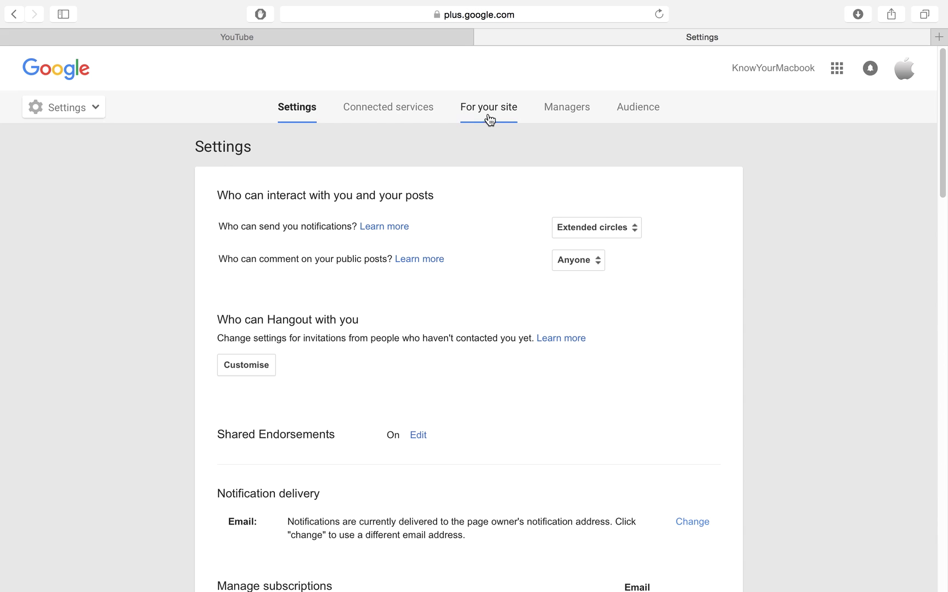
{"action": "left_click", "coordinate": [562, 110]}
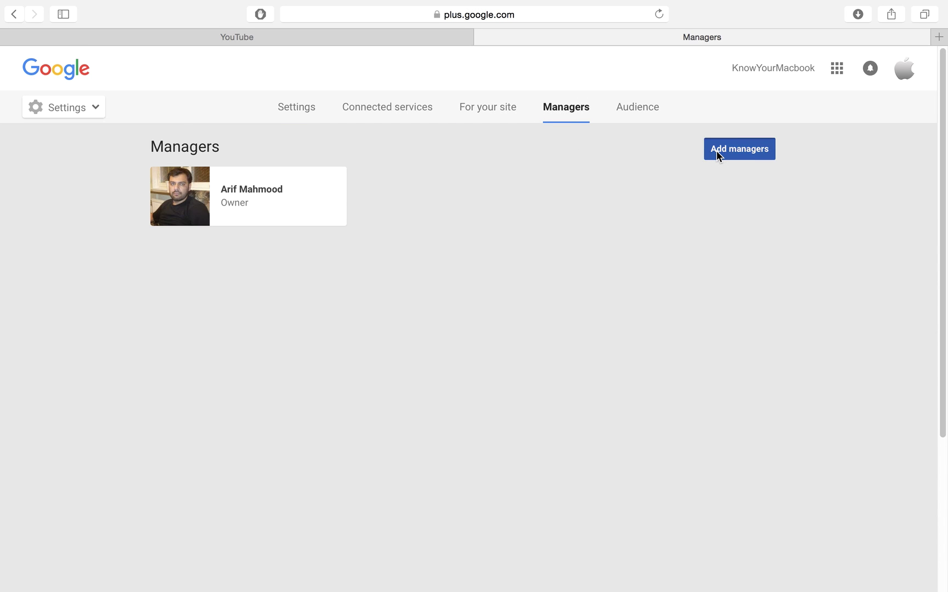
{"action": "left_click", "coordinate": [717, 153]}
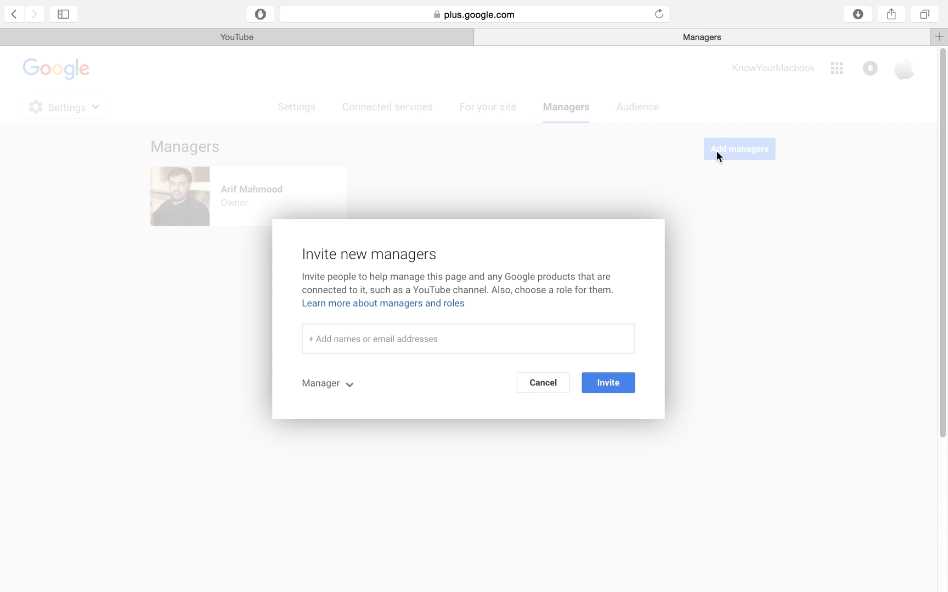
{"action": "left_click", "coordinate": [406, 342]}
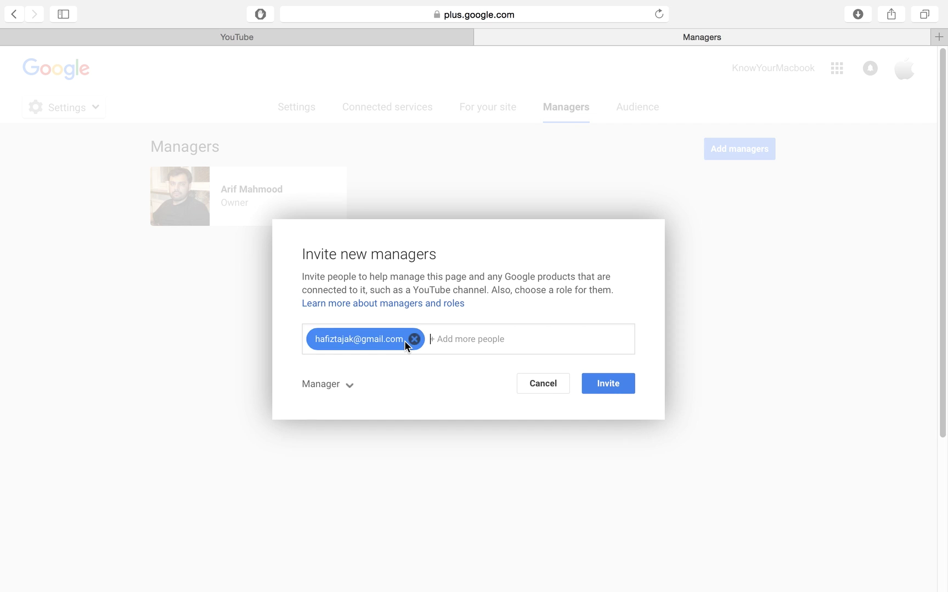
{"action": "left_click", "coordinate": [614, 388]}
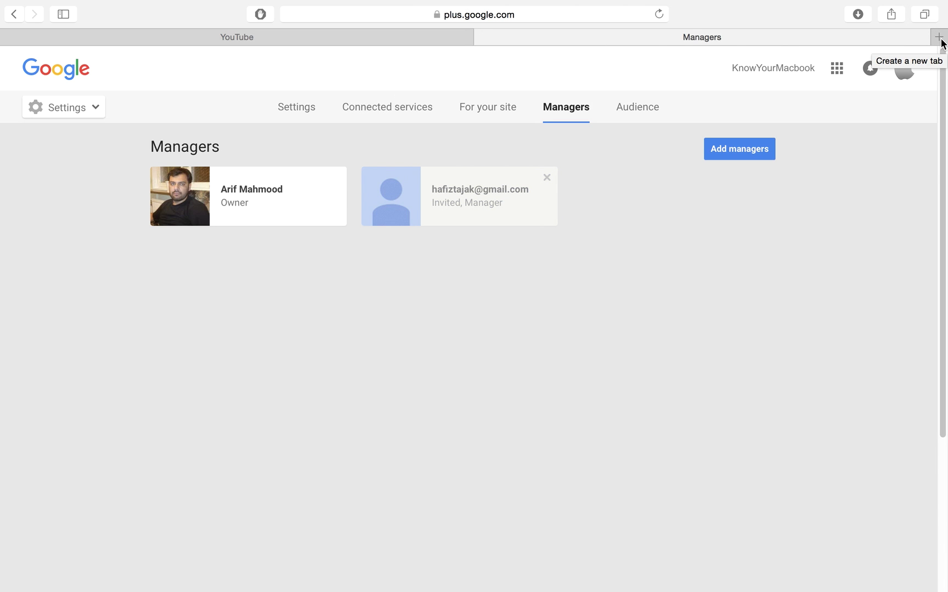
Close Launchpad and restore the Safari window showing the YouTube home page
{"action": "key", "text": "F4"}
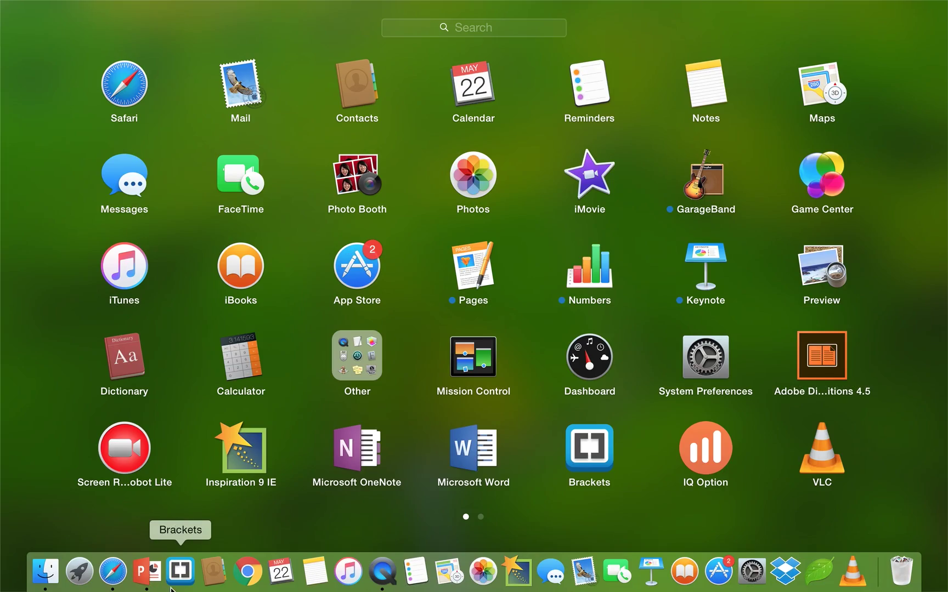
{"action": "left_click", "coordinate": [248, 571]}
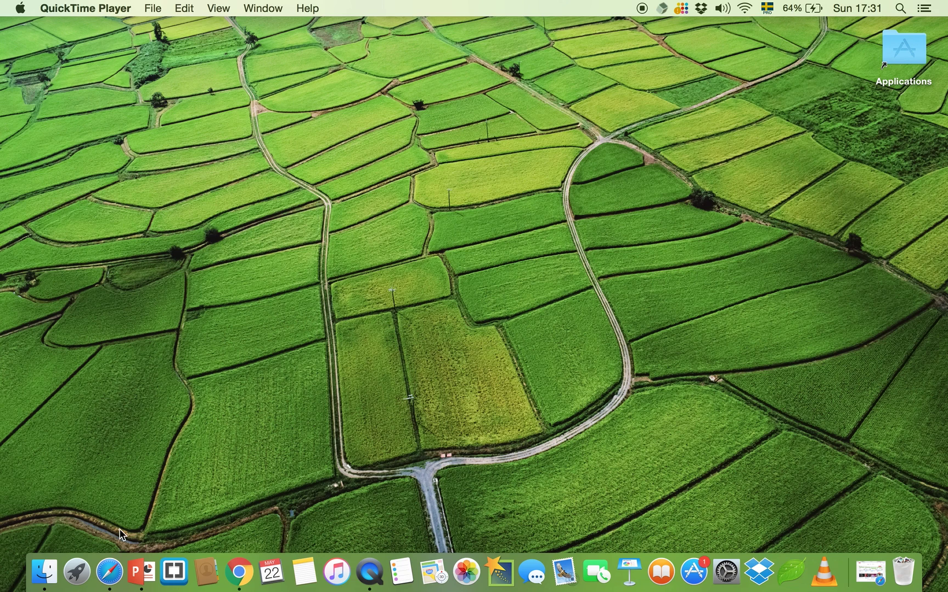
{"action": "left_click", "coordinate": [111, 572]}
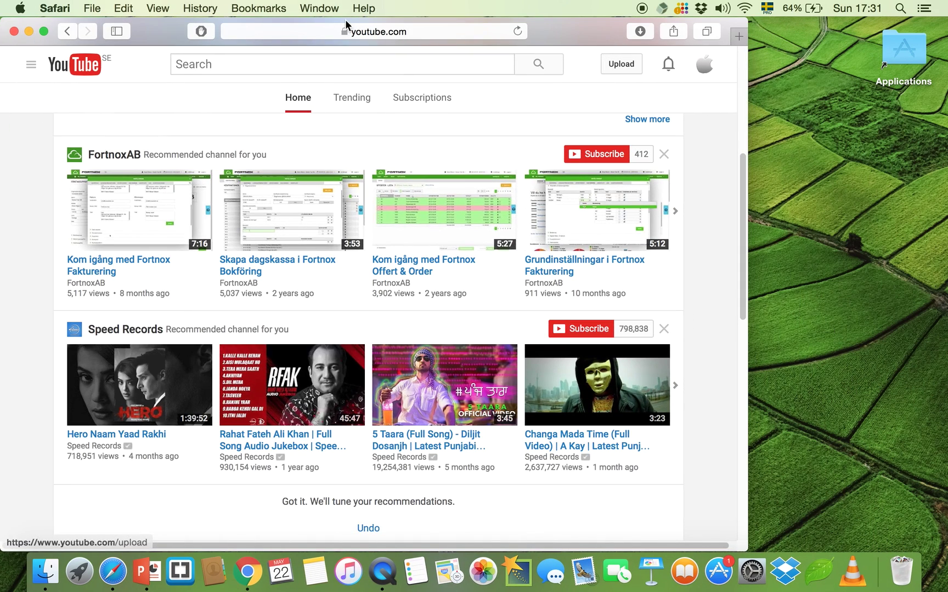
Go full screen and reopen the KnowYourMacbook Google+ settings via YouTube account settings
{"action": "left_click", "coordinate": [45, 34]}
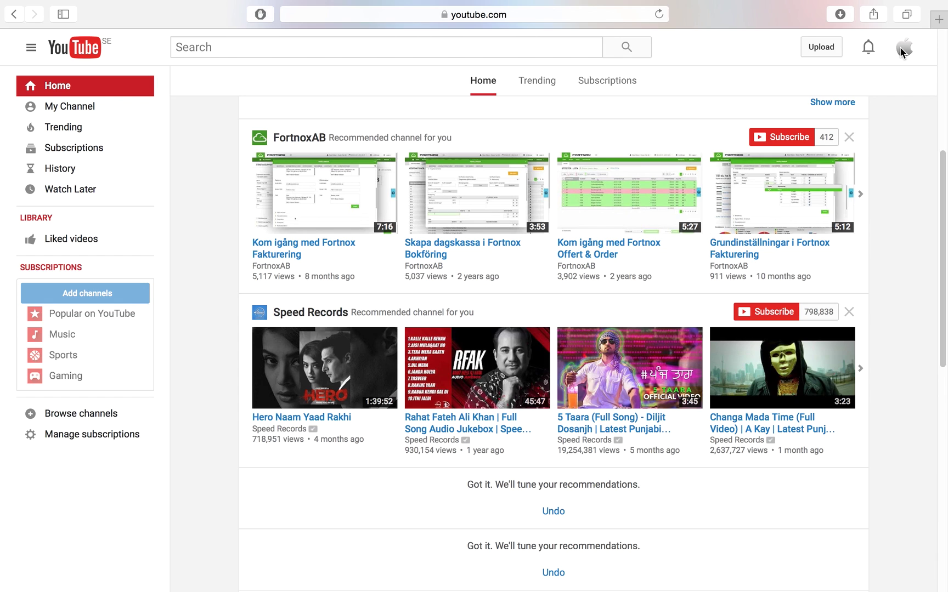
{"action": "left_click", "coordinate": [904, 52]}
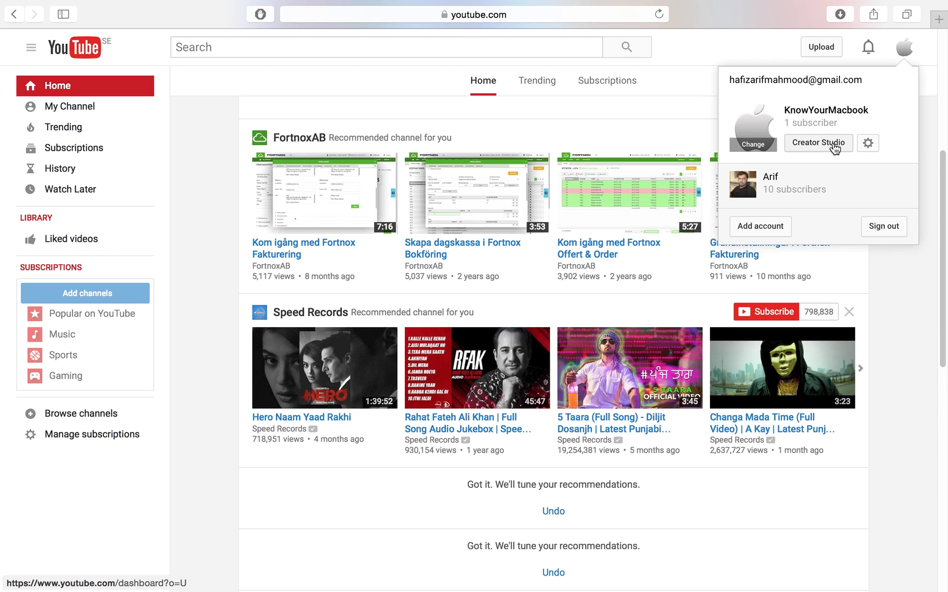
{"action": "left_click", "coordinate": [868, 144]}
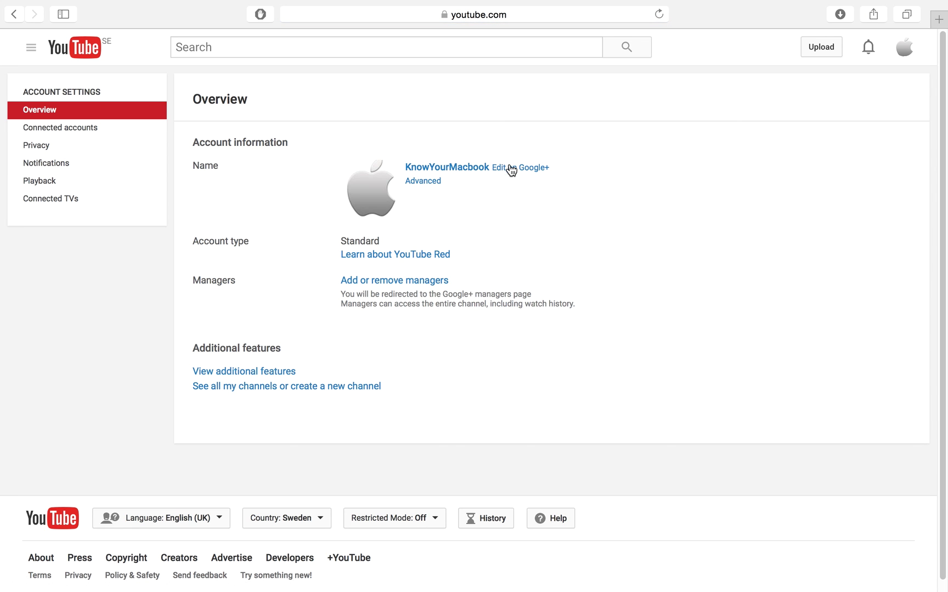
{"action": "left_click", "coordinate": [510, 170]}
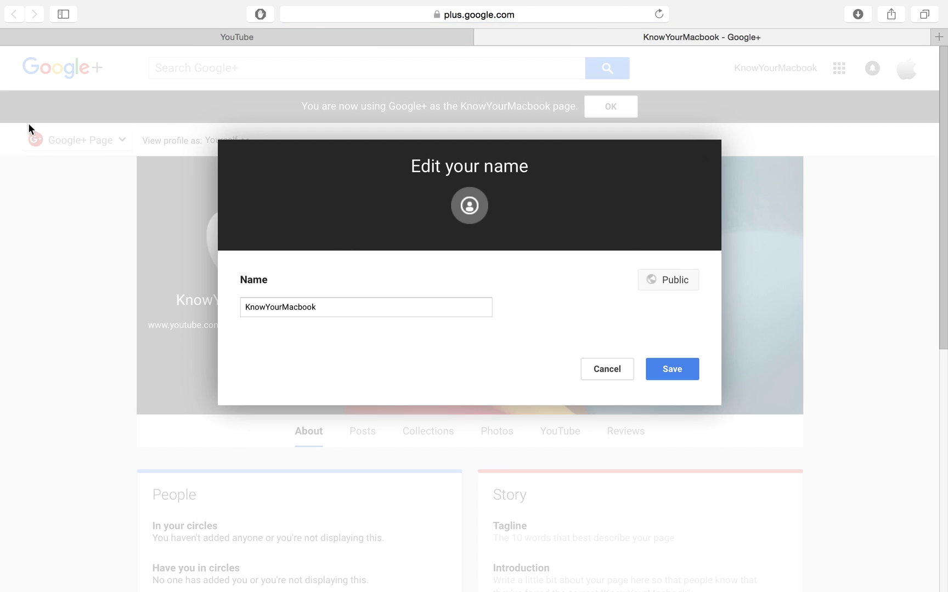
{"action": "left_click", "coordinate": [596, 368]}
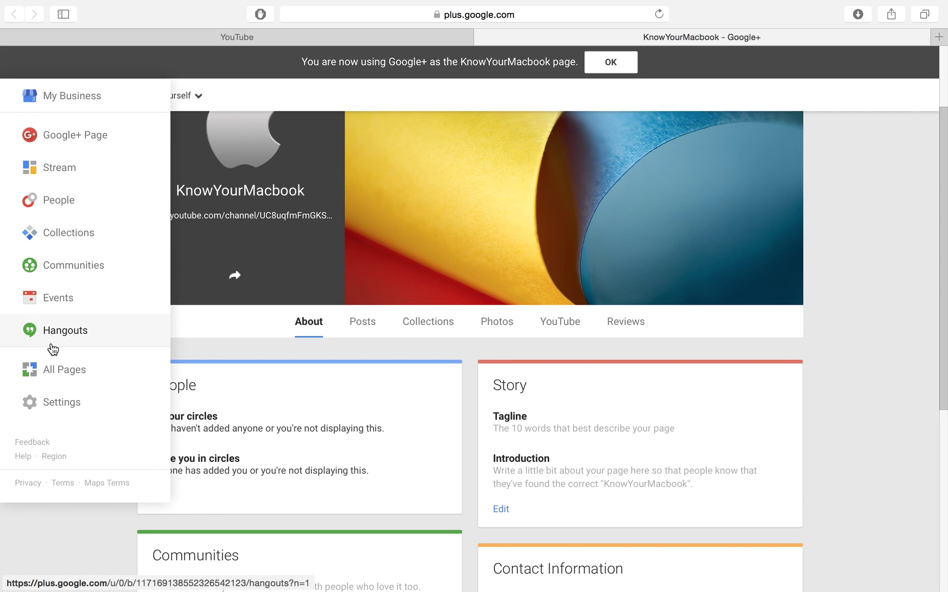
{"action": "left_click", "coordinate": [40, 407]}
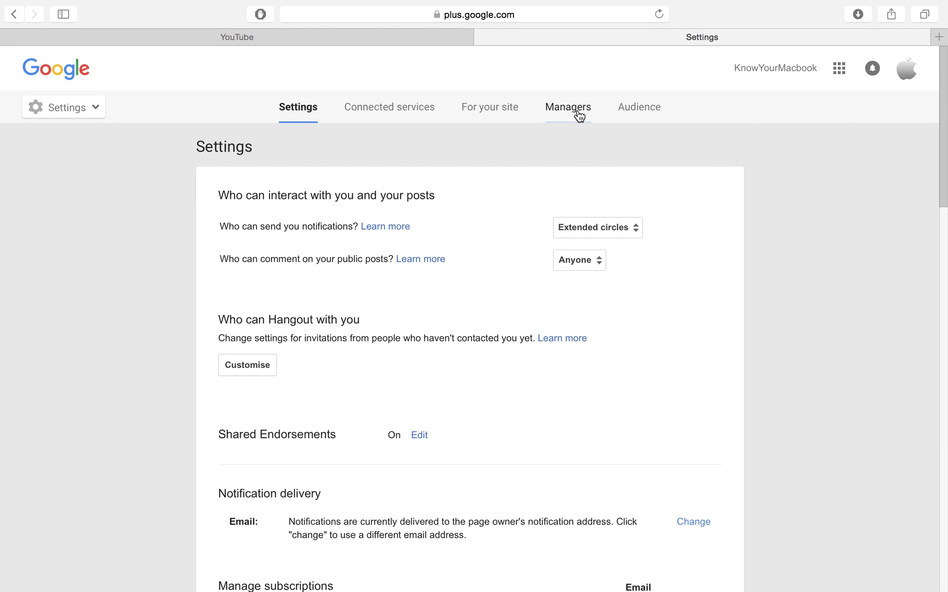
{"action": "left_click", "coordinate": [577, 112]}
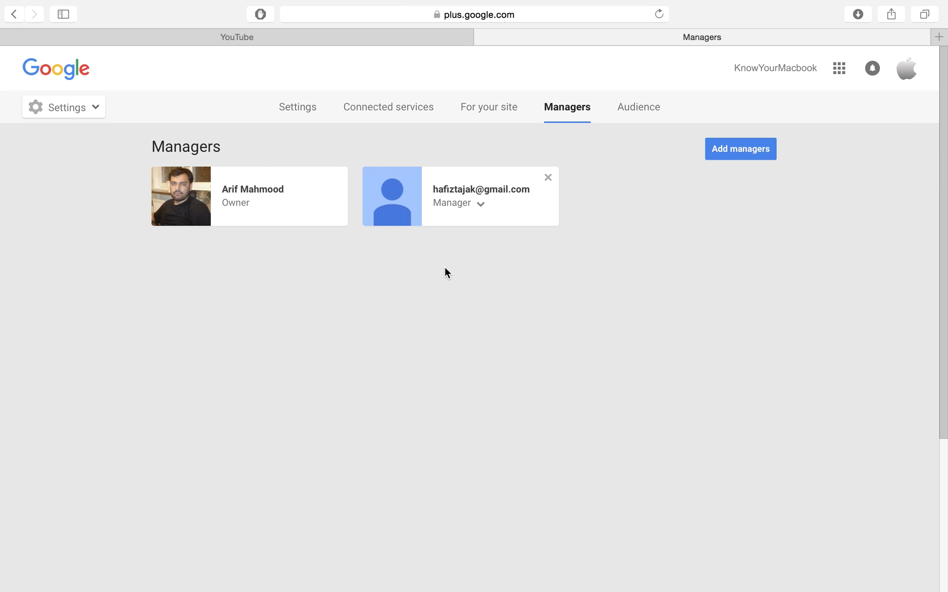
{"action": "left_click", "coordinate": [482, 211]}
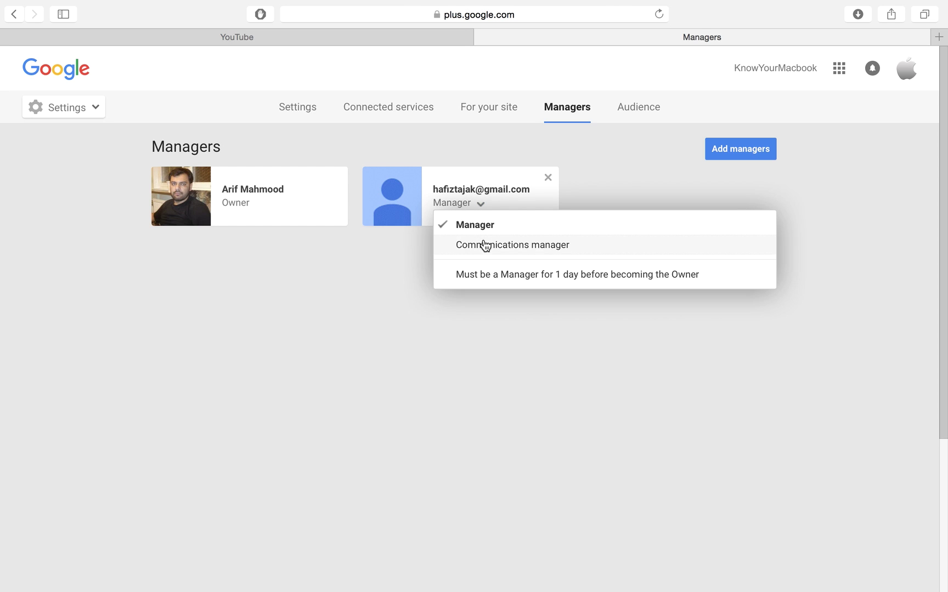